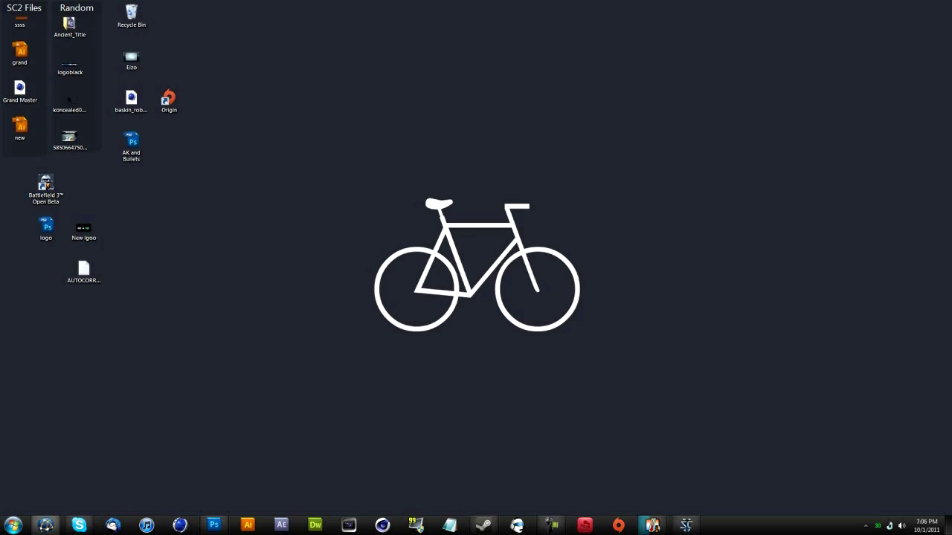
Step: Bring up the Cray Designs Twitter profile in Chrome and scroll through it
{"action": "left_click", "coordinate": [46, 526]}
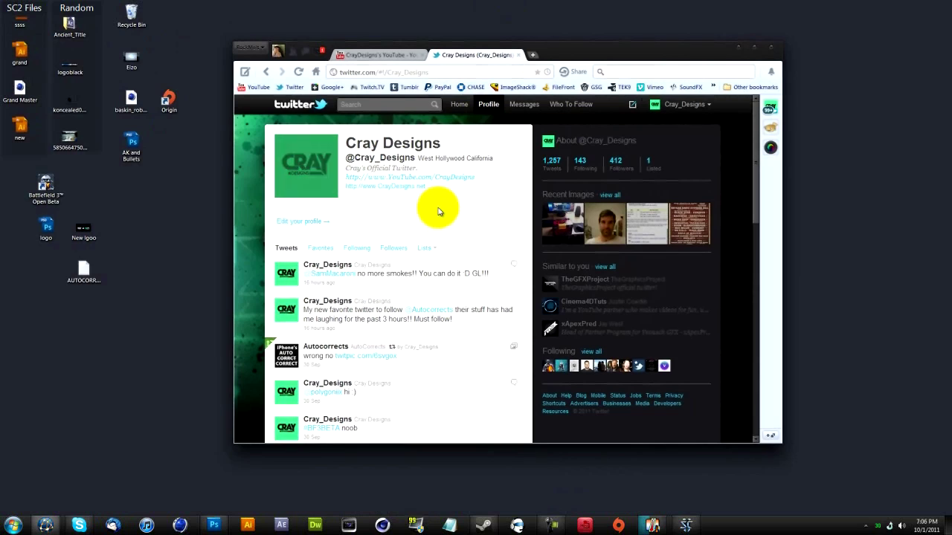
{"action": "scroll", "coordinate": [398, 212], "scroll_direction": "down", "scroll_amount": 1}
{"action": "scroll", "coordinate": [400, 220], "scroll_direction": "down", "scroll_amount": 3}
{"action": "scroll", "coordinate": [397, 220], "scroll_direction": "up", "scroll_amount": 2}
{"action": "scroll", "coordinate": [399, 219], "scroll_direction": "up", "scroll_amount": 1}
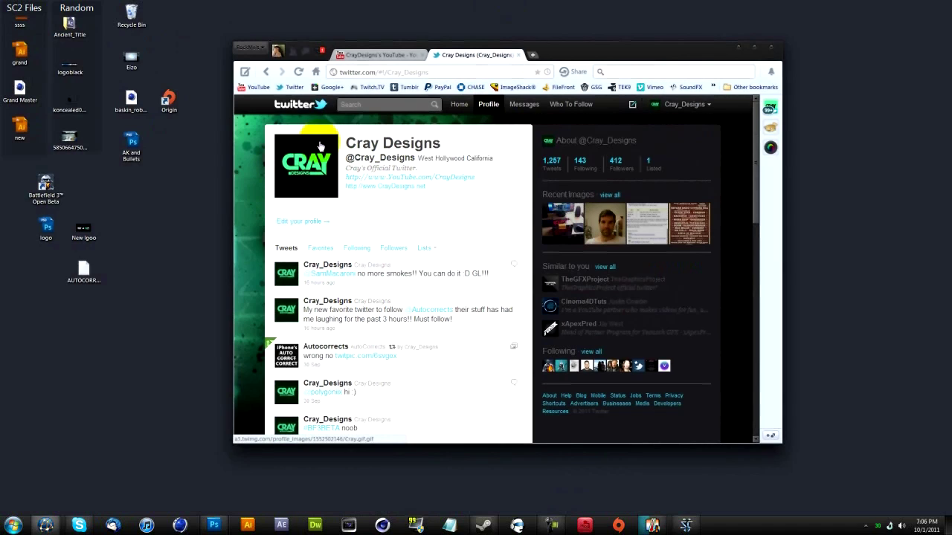
Step: Look over the profile once more, then return to the CRAY logo document in Photoshop
{"action": "left_click_drag", "start_coordinate": [565, 53], "coordinate": [534, 67]}
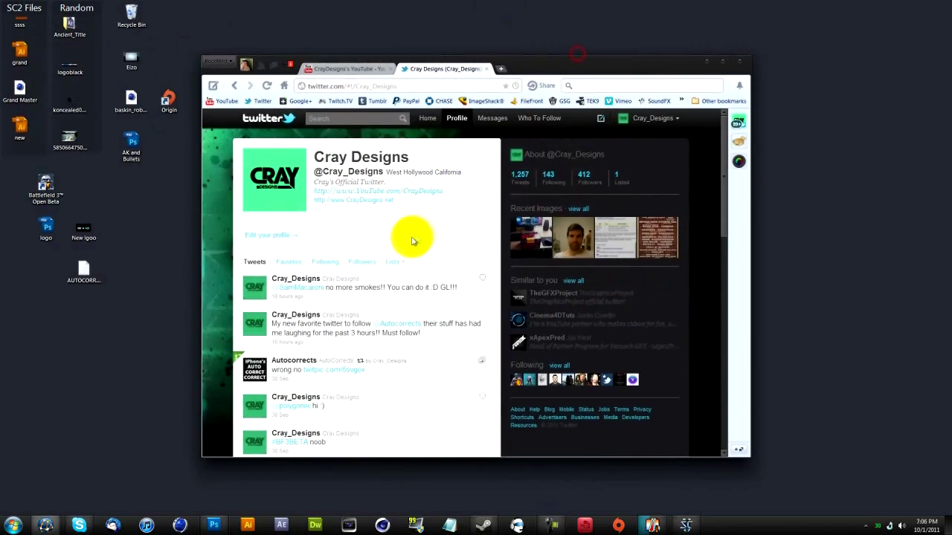
{"action": "scroll", "coordinate": [415, 233], "scroll_direction": "down", "scroll_amount": 5}
{"action": "scroll", "coordinate": [414, 234], "scroll_direction": "up", "scroll_amount": 5}
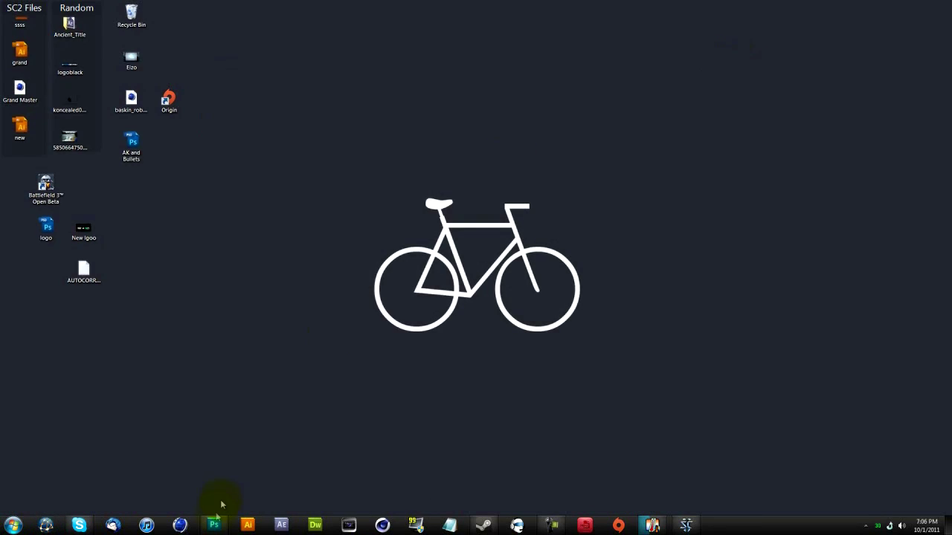
{"action": "left_click", "coordinate": [214, 523]}
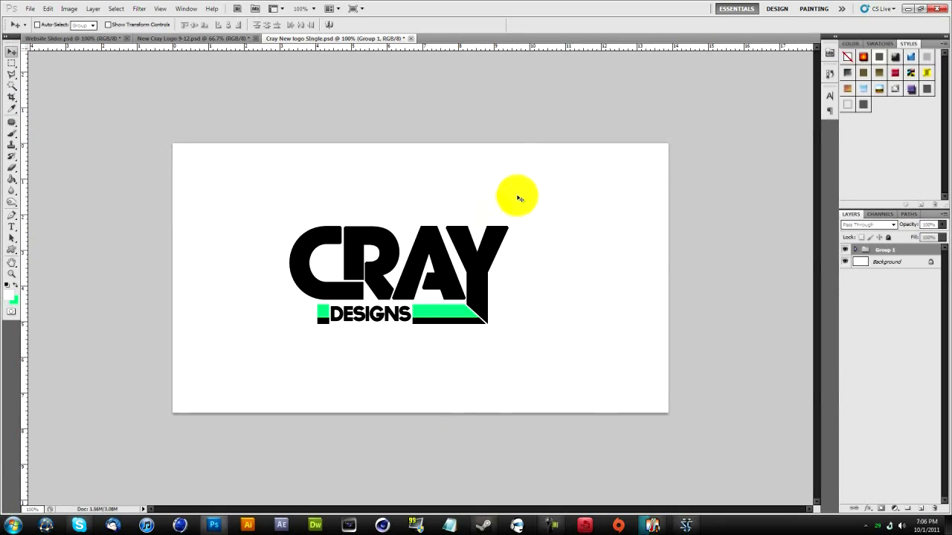
Step: Merge Group 1's logo layers into a single layer and move it out of the group
{"action": "left_click_drag", "start_coordinate": [392, 242], "coordinate": [403, 235]}
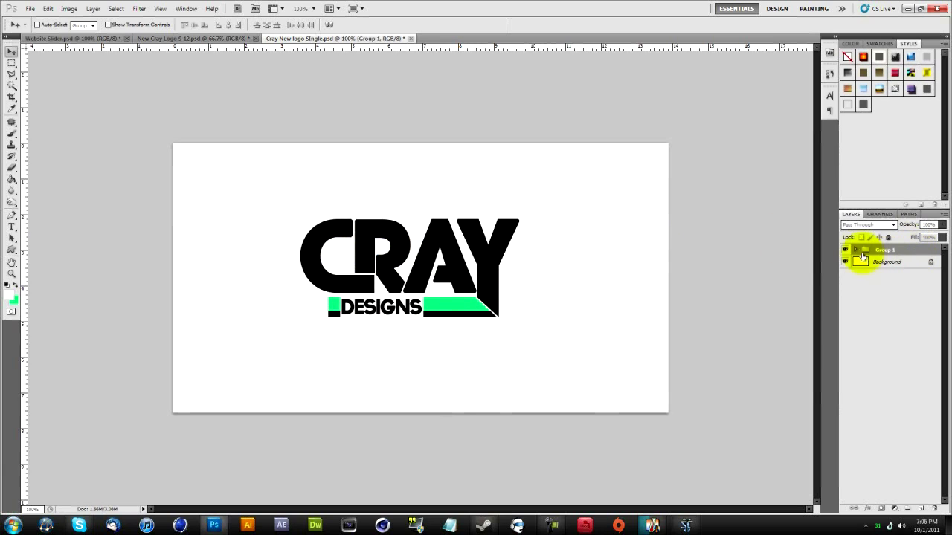
{"action": "left_click", "coordinate": [856, 249]}
{"action": "left_click", "coordinate": [900, 305], "text": "shift"}
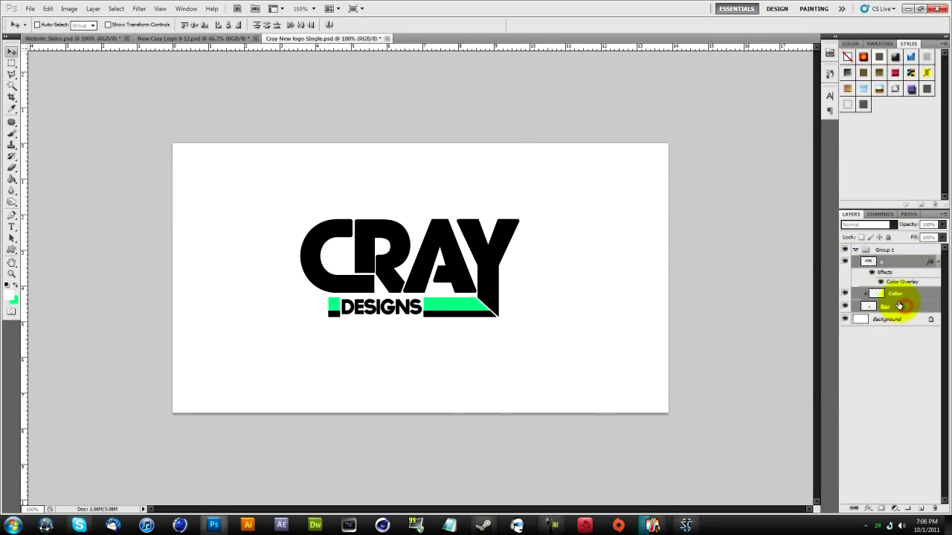
{"action": "key", "text": "ctrl+e"}
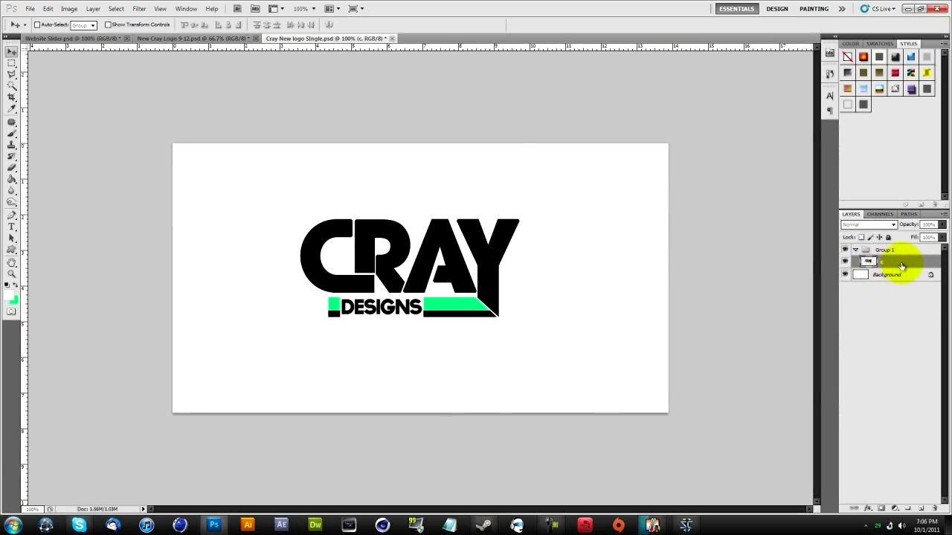
{"action": "mouse_move", "coordinate": [895, 265]}
{"action": "left_mouse_down"}
{"action": "mouse_move", "coordinate": [882, 250]}
{"action": "mouse_move", "coordinate": [929, 334]}
{"action": "mouse_move", "coordinate": [934, 508]}
{"action": "left_mouse_up"}
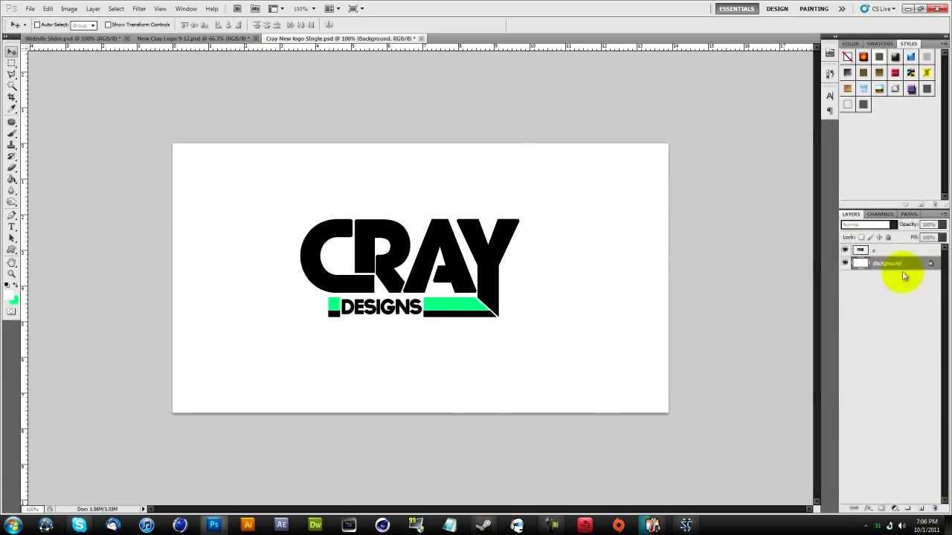
Step: Give the merged logo layer a black Color Overlay
{"action": "double_click", "coordinate": [903, 250]}
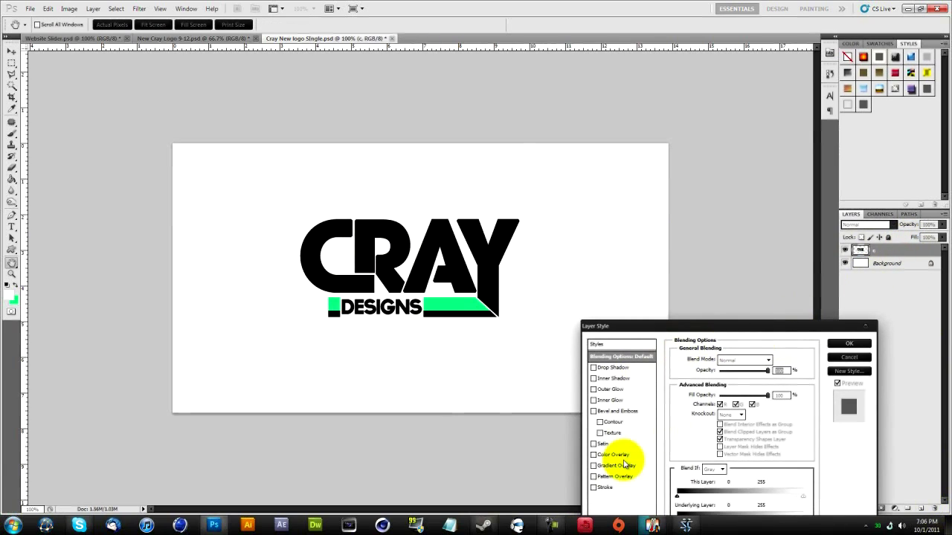
{"action": "left_click", "coordinate": [614, 454]}
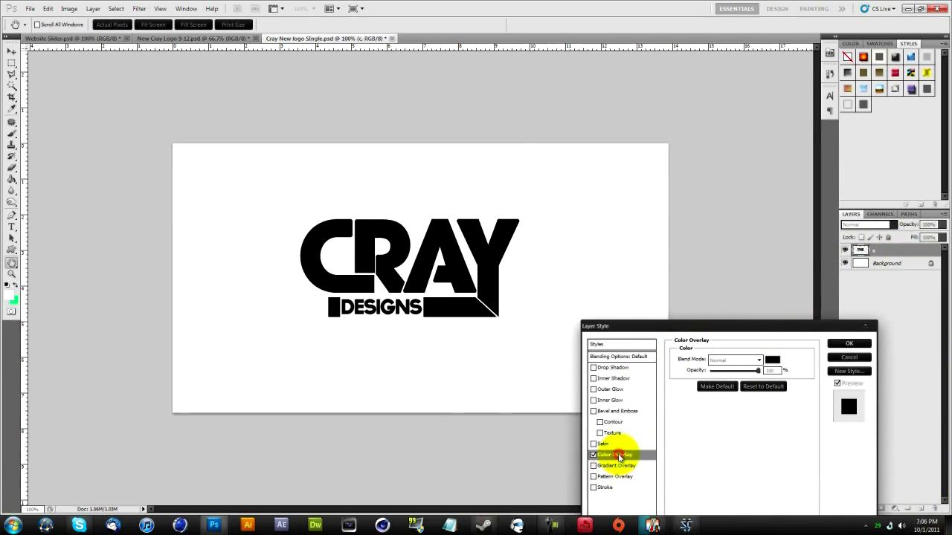
{"action": "left_click", "coordinate": [848, 345]}
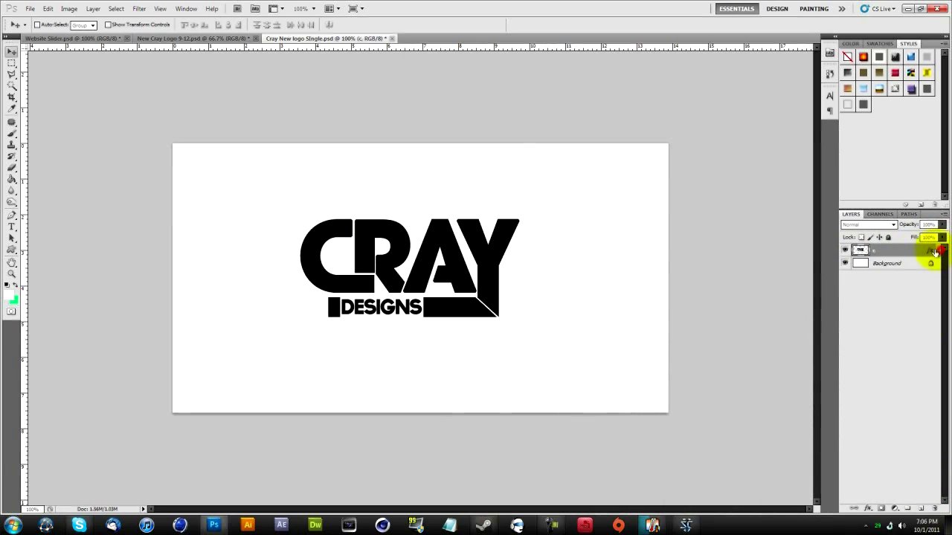
Step: Show the Animation (Frames) panel from the Window menu and select the first frame
{"action": "left_click", "coordinate": [178, 8]}
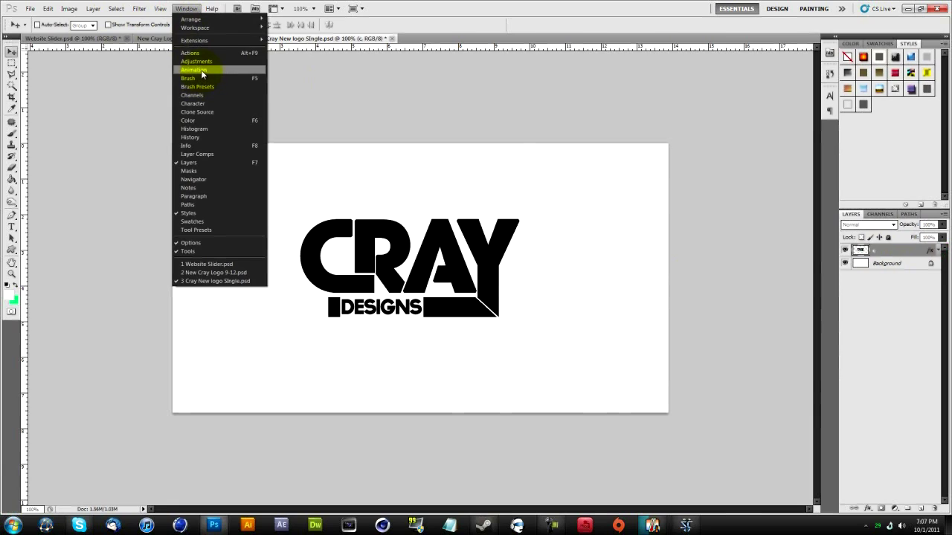
{"action": "left_click", "coordinate": [200, 70]}
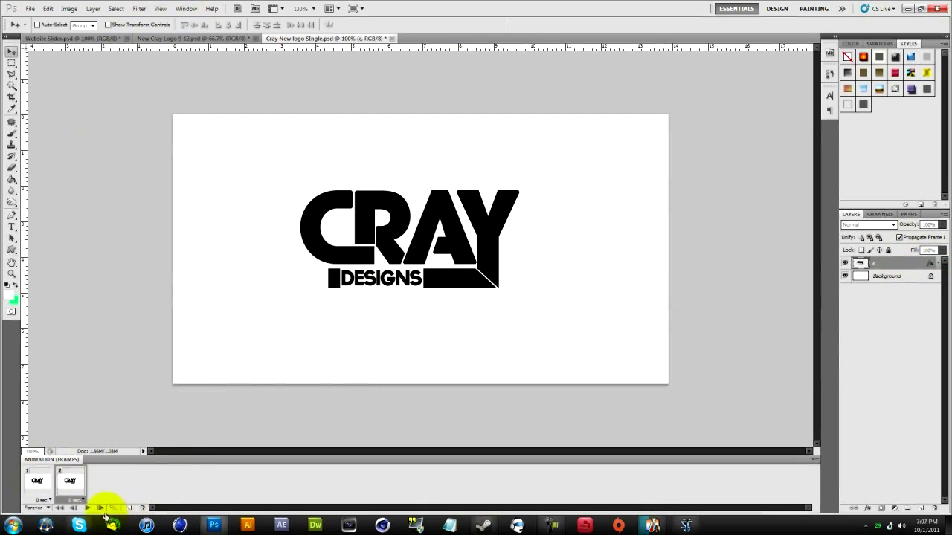
{"action": "left_click", "coordinate": [37, 480]}
Step: Set frame 2's logo Color Overlay to green, dismiss the Help window, and return to frame 1
{"action": "left_click", "coordinate": [71, 481]}
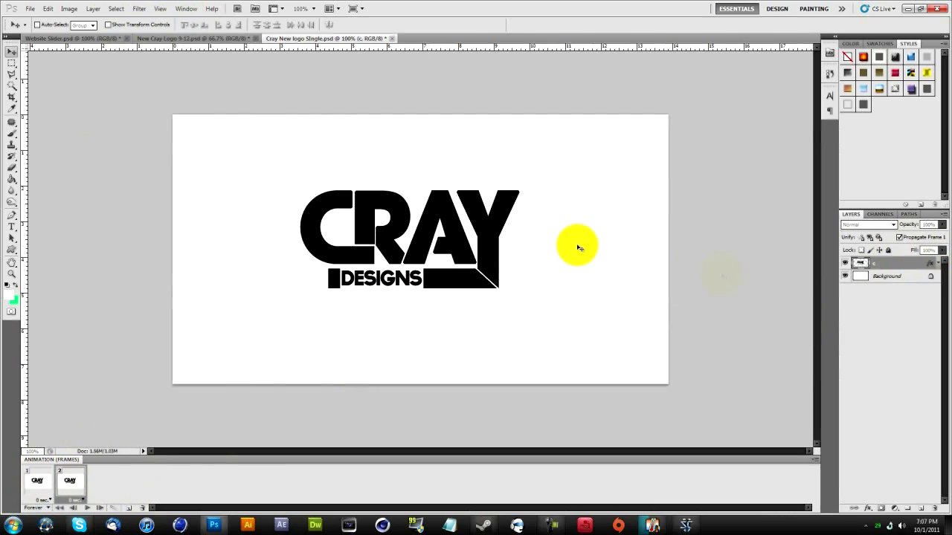
{"action": "double_click", "coordinate": [897, 264]}
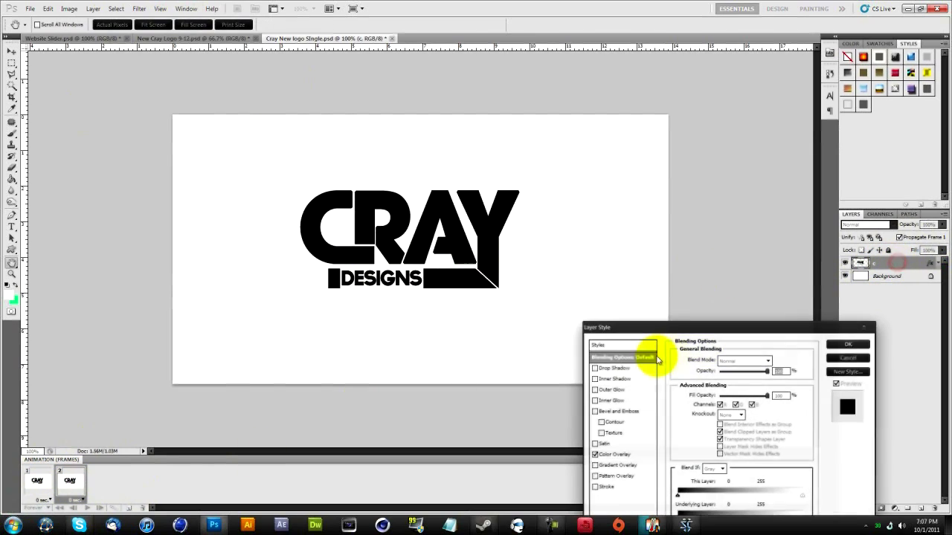
{"action": "left_click", "coordinate": [614, 455]}
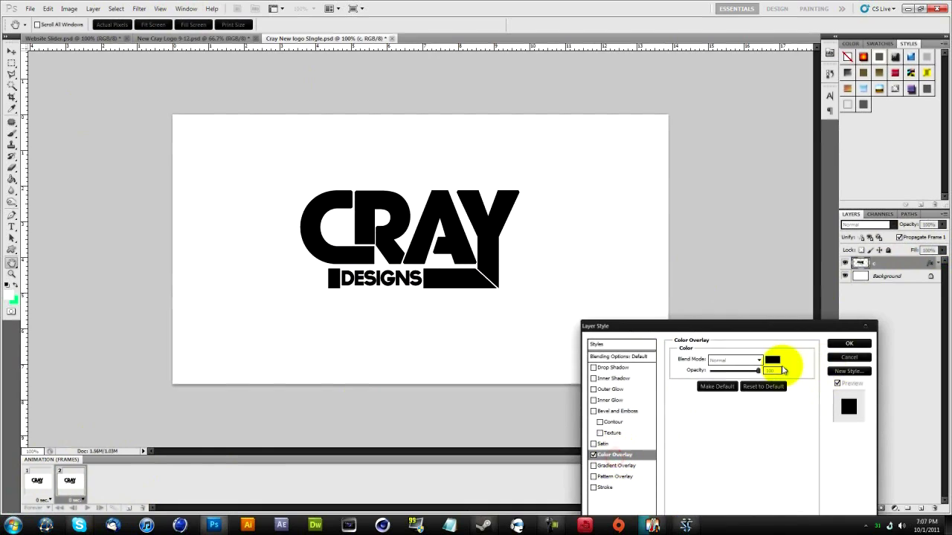
{"action": "left_click", "coordinate": [771, 360]}
{"action": "left_click", "coordinate": [14, 301]}
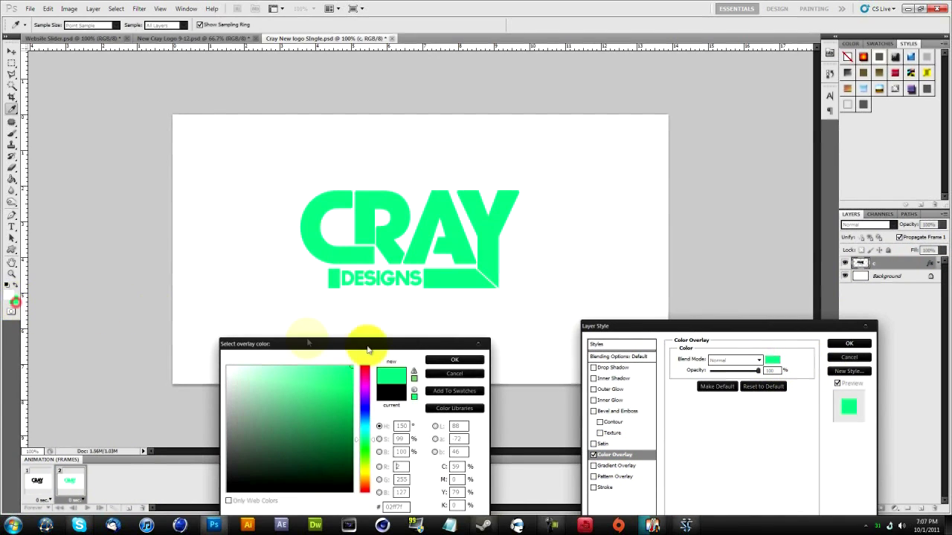
{"action": "left_click", "coordinate": [451, 359]}
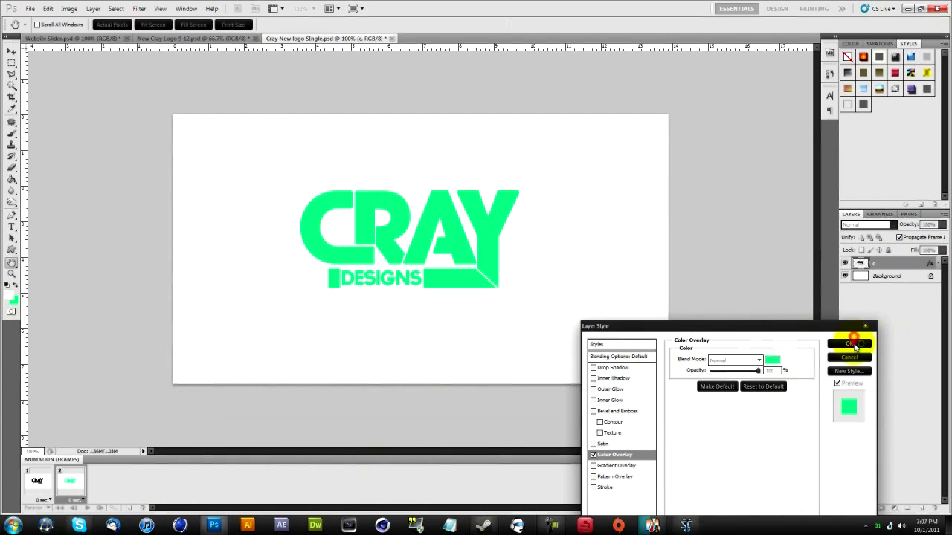
{"action": "left_click", "coordinate": [849, 344]}
{"action": "key", "text": "F1"}
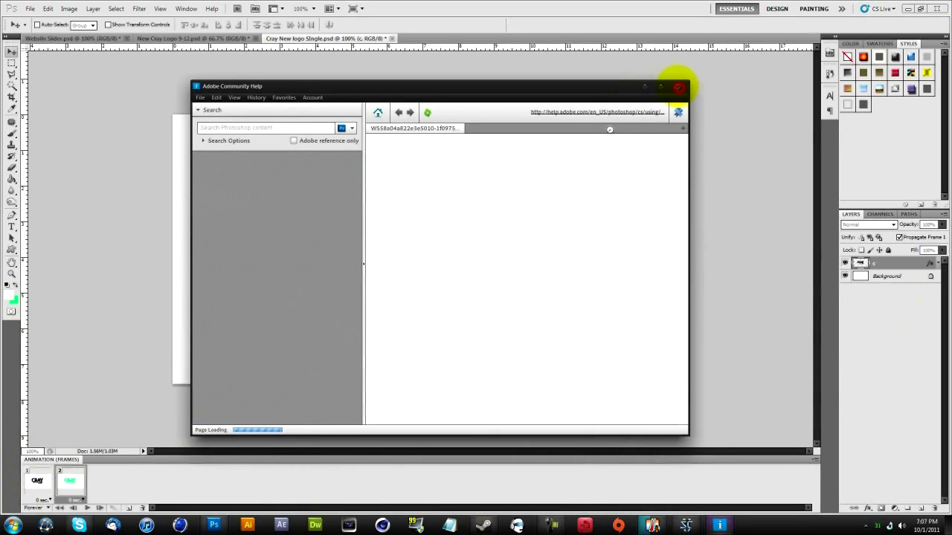
{"action": "left_click", "coordinate": [678, 87]}
{"action": "left_click", "coordinate": [39, 480]}
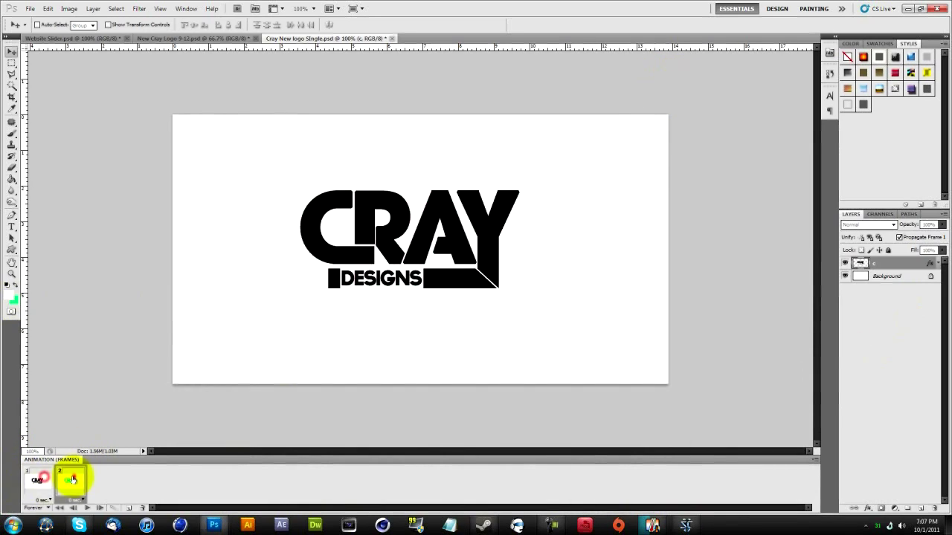
Step: Tween from black frame 1 to the green frame with 15 added frames, then play from frame 1
{"action": "left_click", "coordinate": [71, 479]}
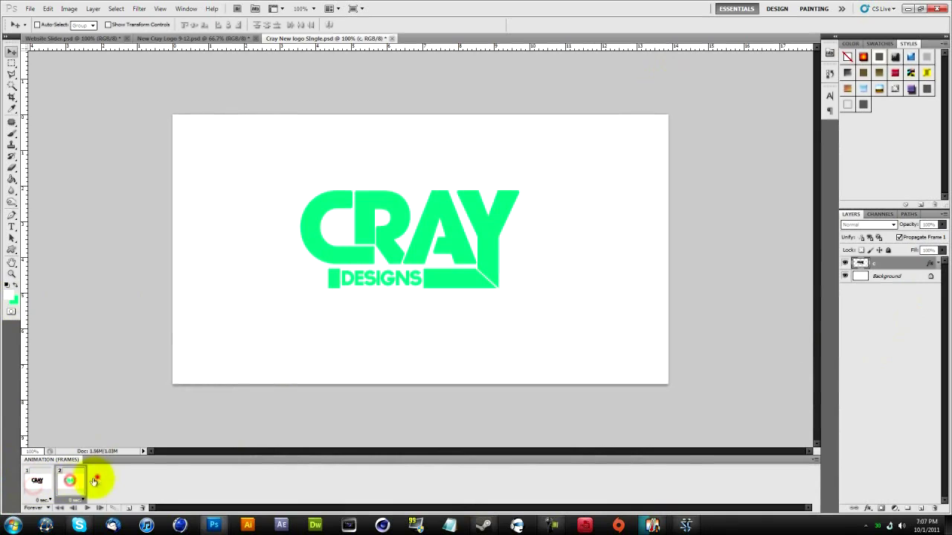
{"action": "left_click", "coordinate": [37, 479]}
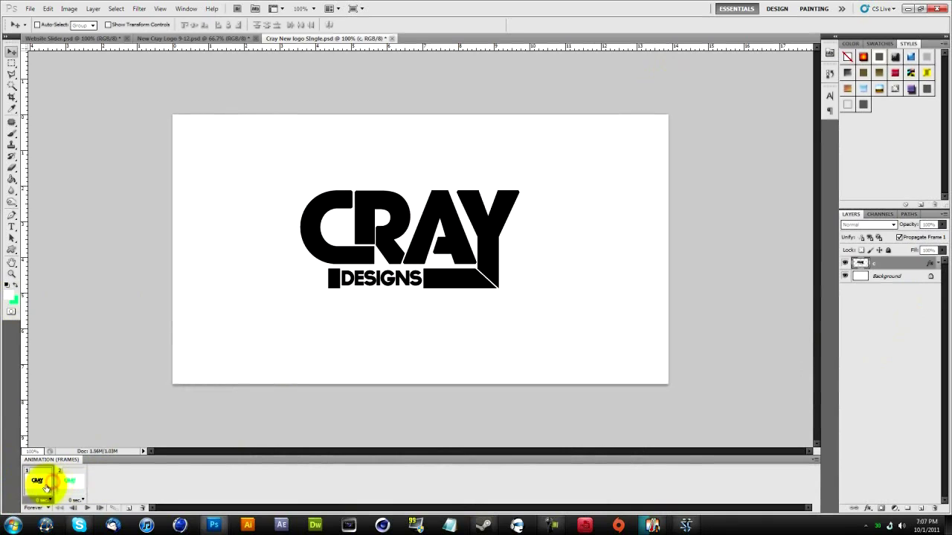
{"action": "left_click", "coordinate": [113, 508]}
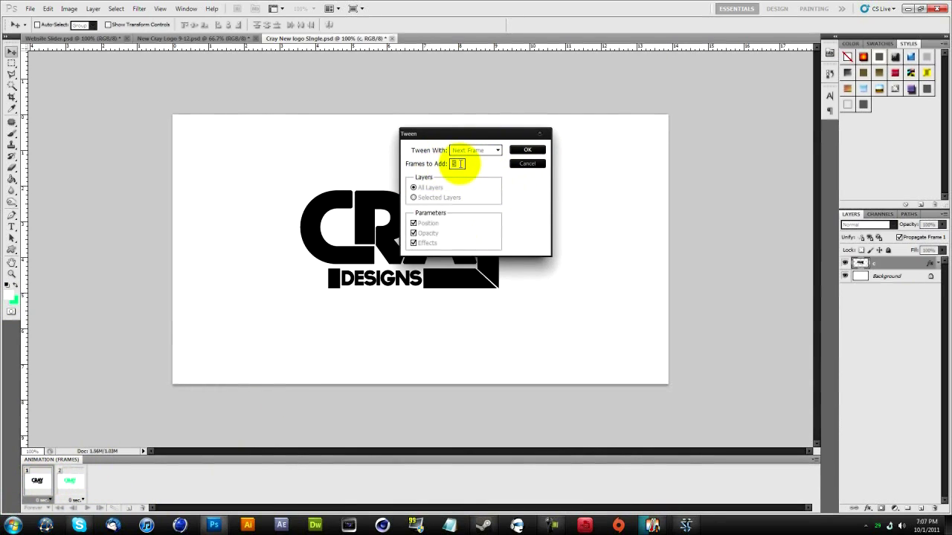
{"action": "left_click", "coordinate": [457, 164]}
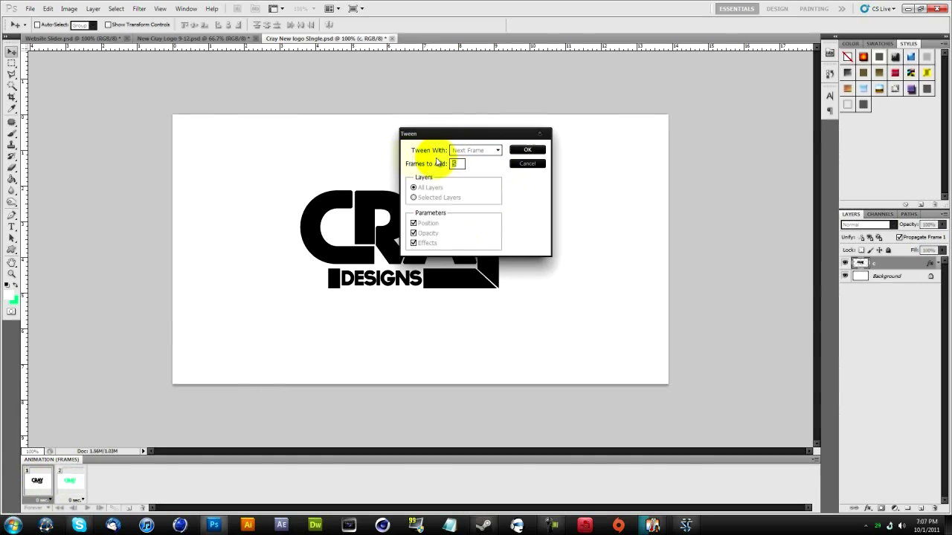
{"action": "left_click", "coordinate": [460, 167]}
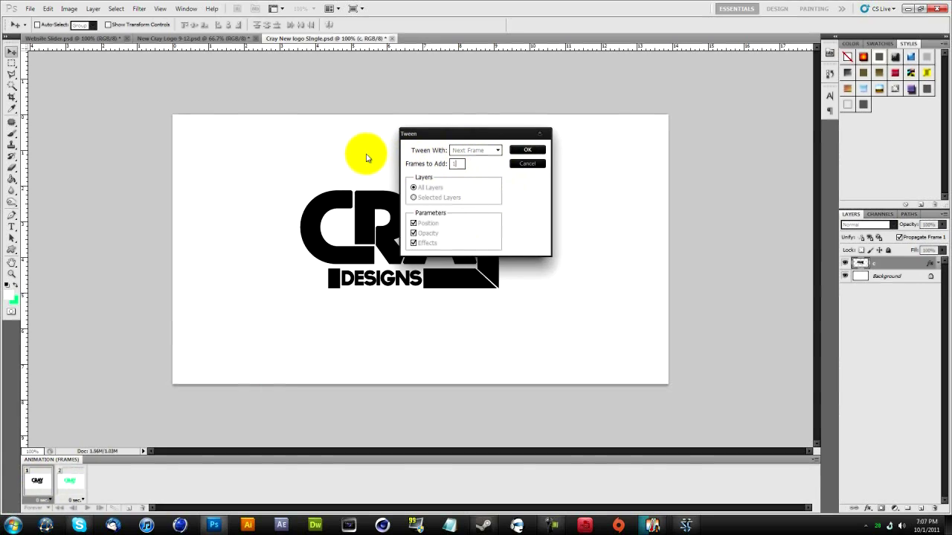
{"action": "type", "text": "5"}
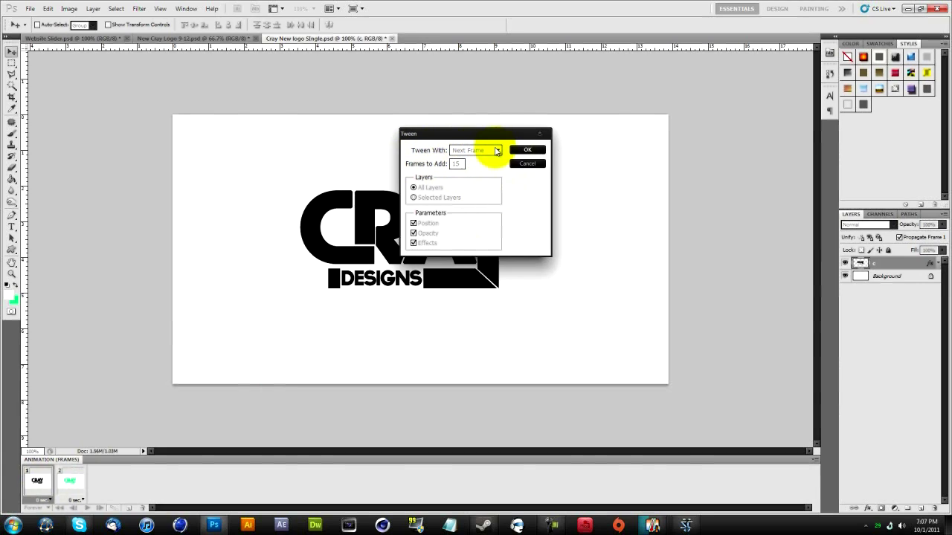
{"action": "left_click", "coordinate": [520, 150]}
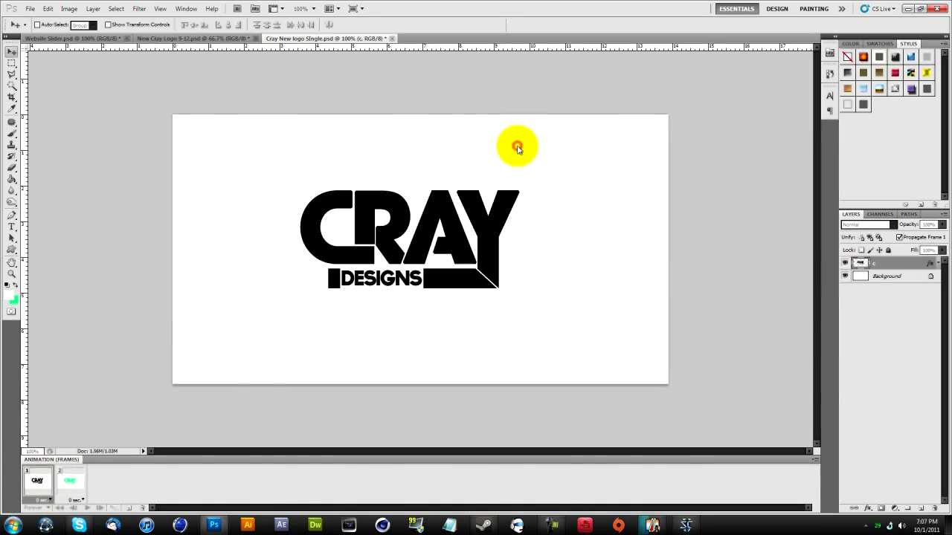
{"action": "left_click", "coordinate": [37, 482]}
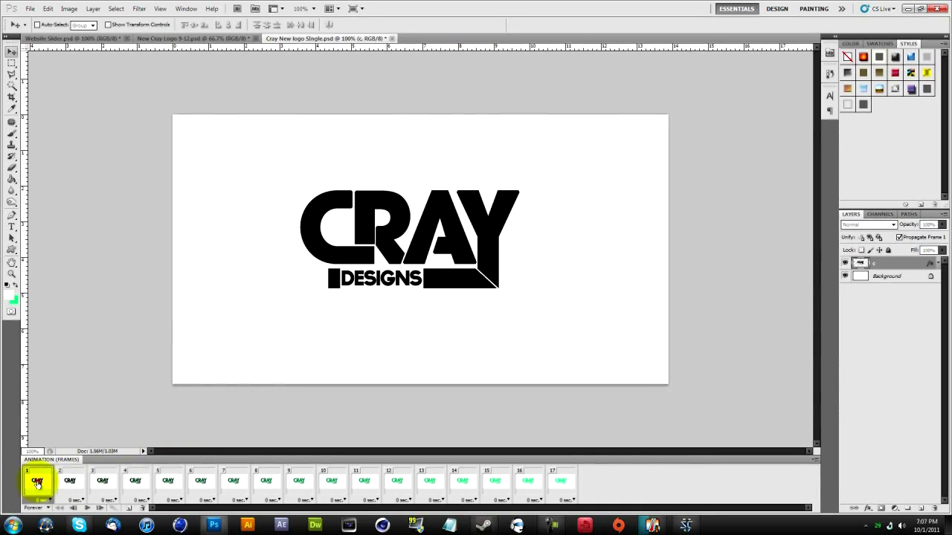
{"action": "left_click", "coordinate": [90, 509]}
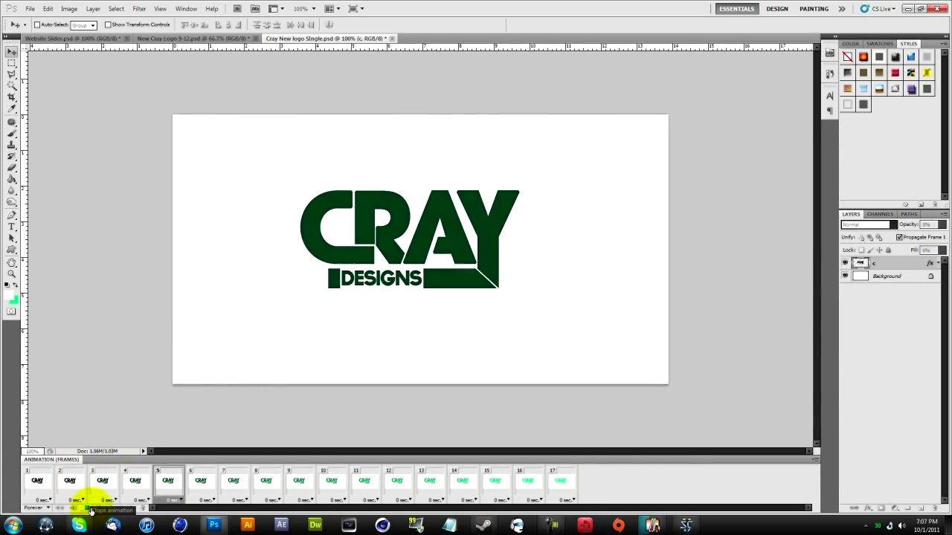
Step: Stop playback and compare frame 1 with the green last frame, frame 17
{"action": "left_click", "coordinate": [89, 510]}
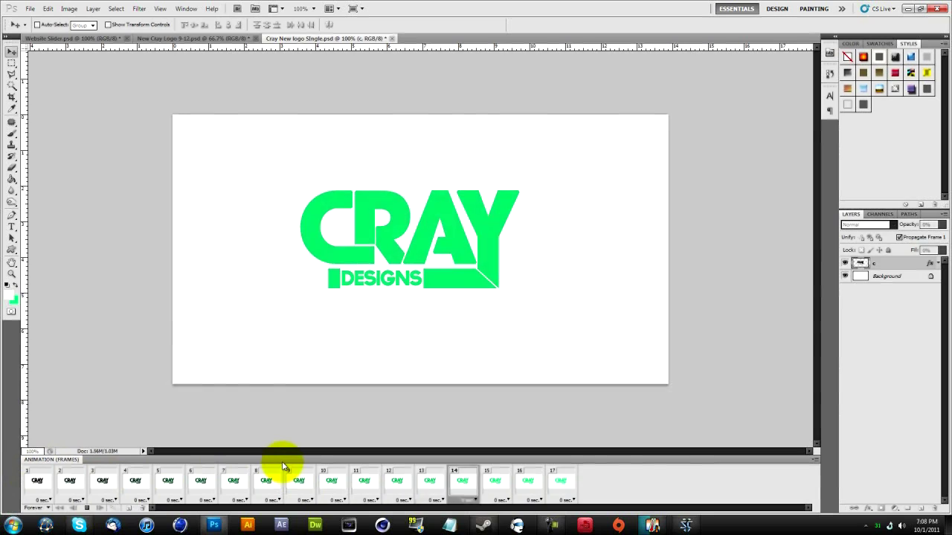
{"action": "left_click", "coordinate": [568, 484]}
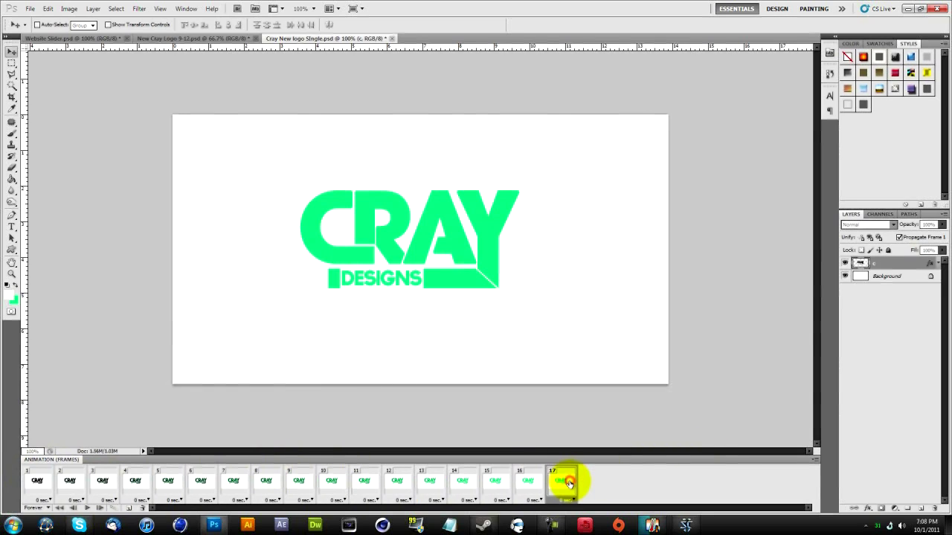
{"action": "left_click", "coordinate": [35, 481]}
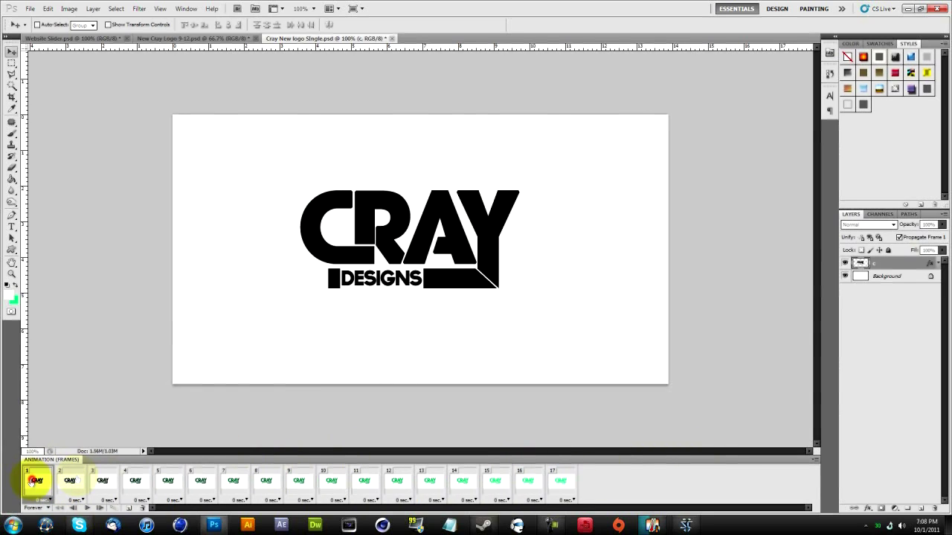
{"action": "left_click", "coordinate": [551, 482]}
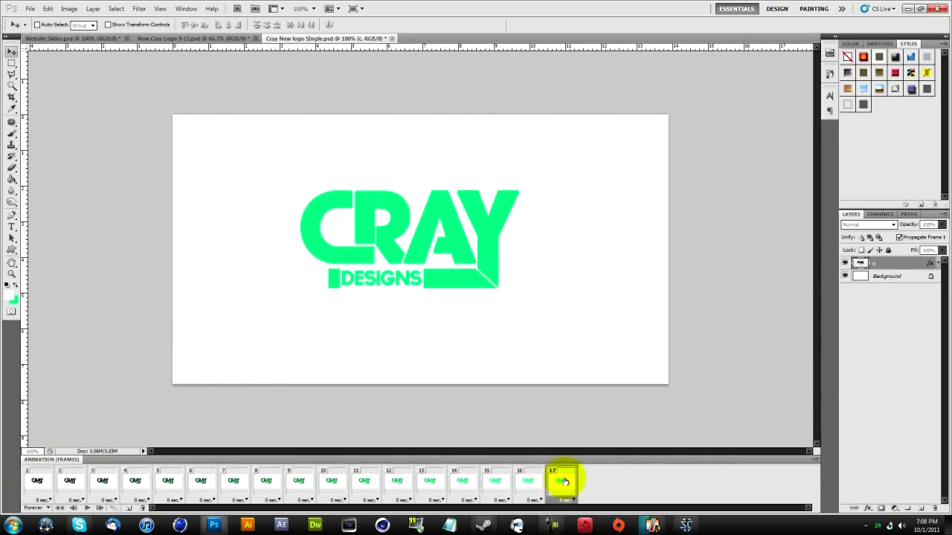
Step: Change frame 17's Color Overlay on layer c to black
{"action": "double_click", "coordinate": [903, 263]}
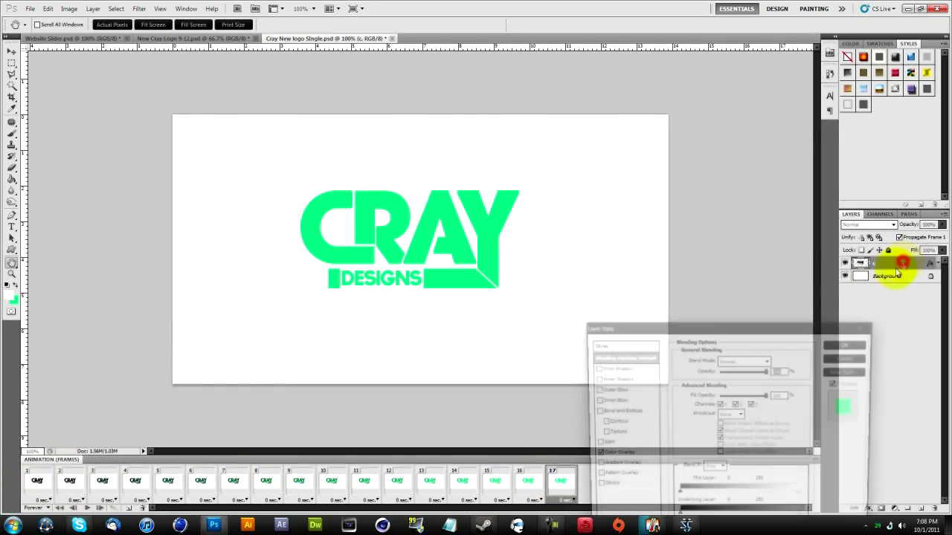
{"action": "left_click", "coordinate": [612, 454]}
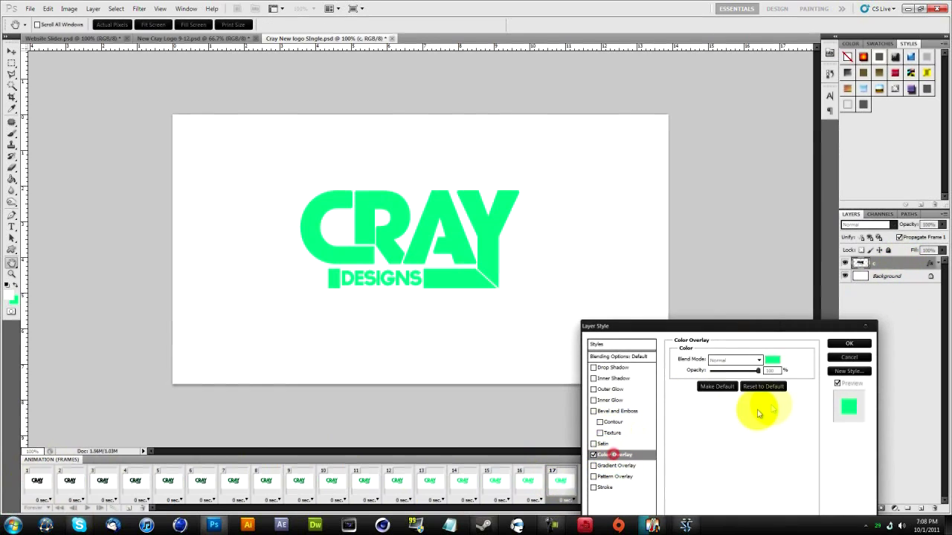
{"action": "left_click", "coordinate": [772, 360]}
{"action": "left_click_drag", "start_coordinate": [357, 442], "coordinate": [352, 494]}
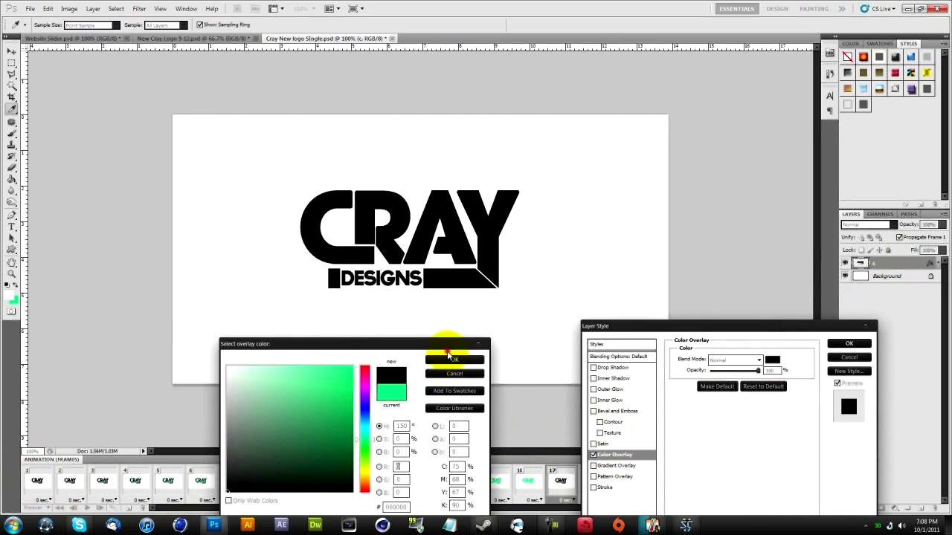
{"action": "left_click", "coordinate": [454, 360]}
{"action": "left_click", "coordinate": [850, 344]}
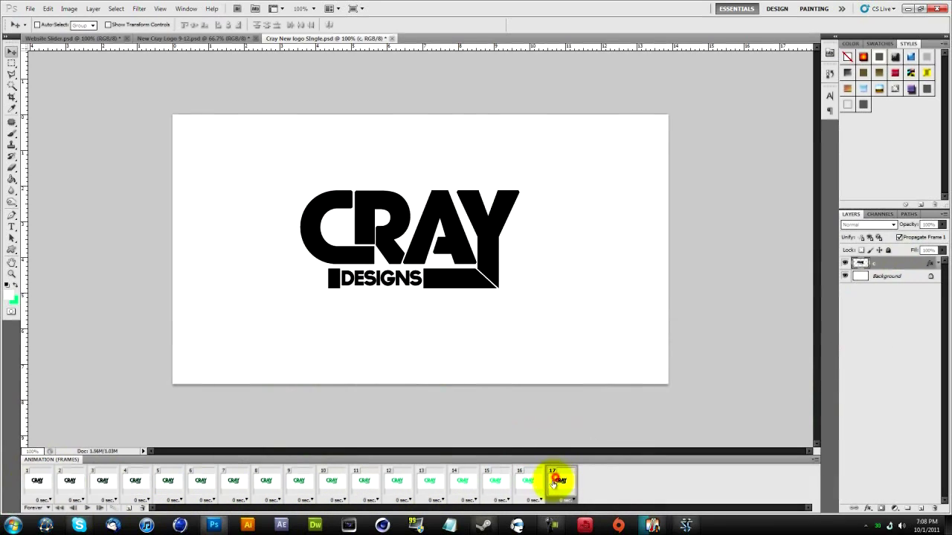
Step: Open and cancel the Tween dialog, then select green frame 16
{"action": "left_click", "coordinate": [113, 508]}
{"action": "left_click", "coordinate": [518, 165]}
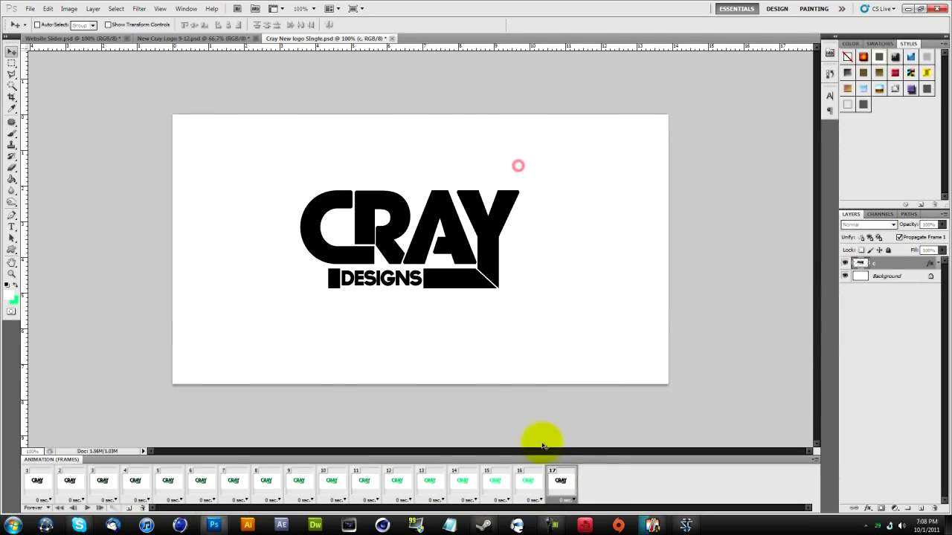
{"action": "left_click", "coordinate": [531, 484]}
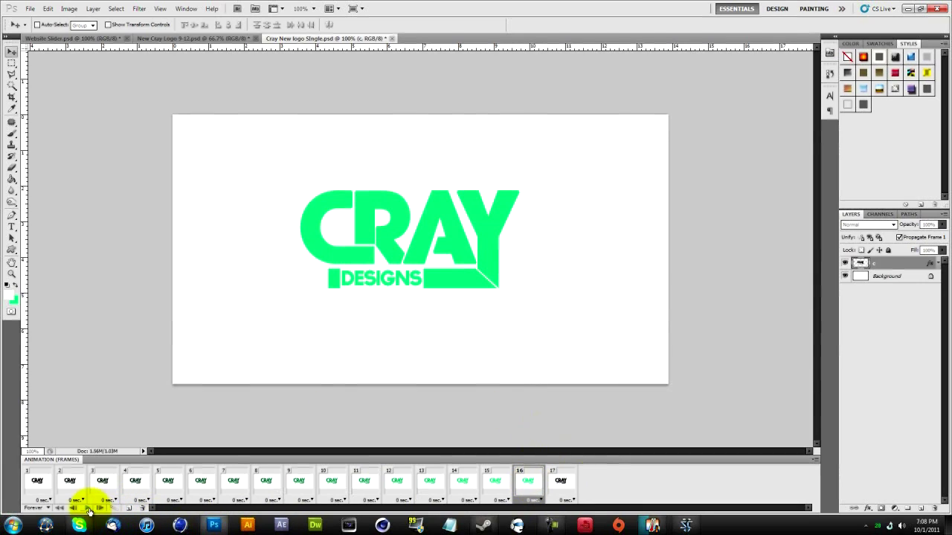
Step: Tween from green frame 16 to the black final frame, then play and stop the full animation
{"action": "left_click", "coordinate": [113, 508]}
{"action": "left_click", "coordinate": [524, 151]}
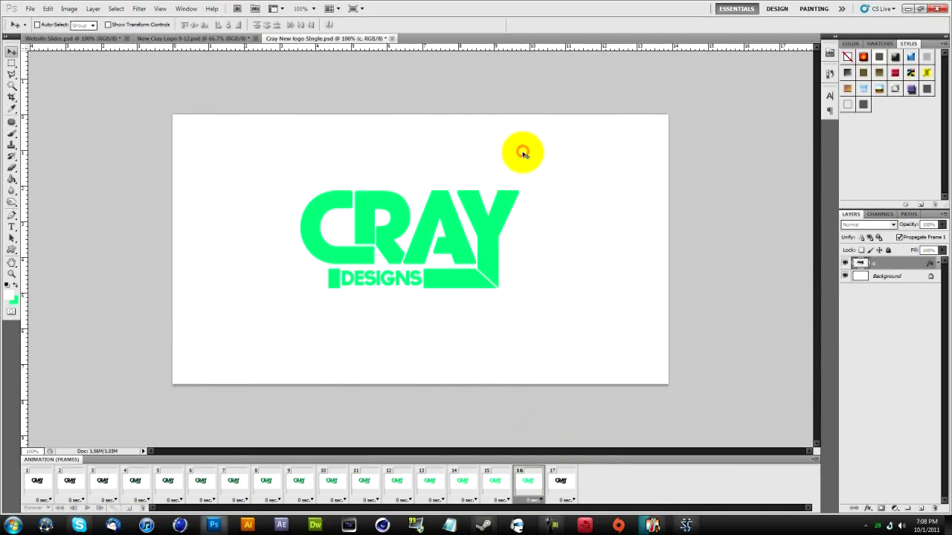
{"action": "mouse_move", "coordinate": [548, 512]}
{"action": "left_mouse_down"}
{"action": "mouse_move", "coordinate": [729, 506]}
{"action": "mouse_move", "coordinate": [202, 507]}
{"action": "left_mouse_up"}
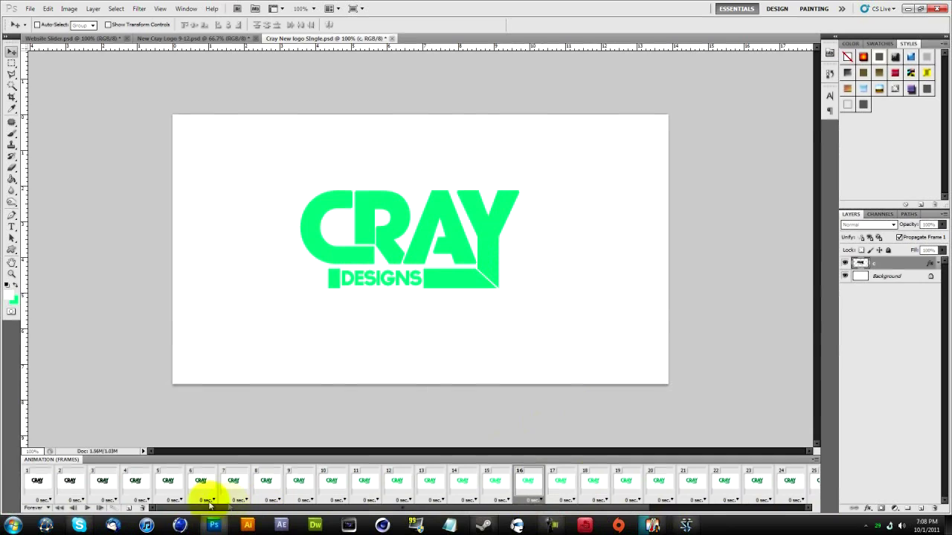
{"action": "left_click", "coordinate": [36, 482]}
{"action": "left_click", "coordinate": [86, 509]}
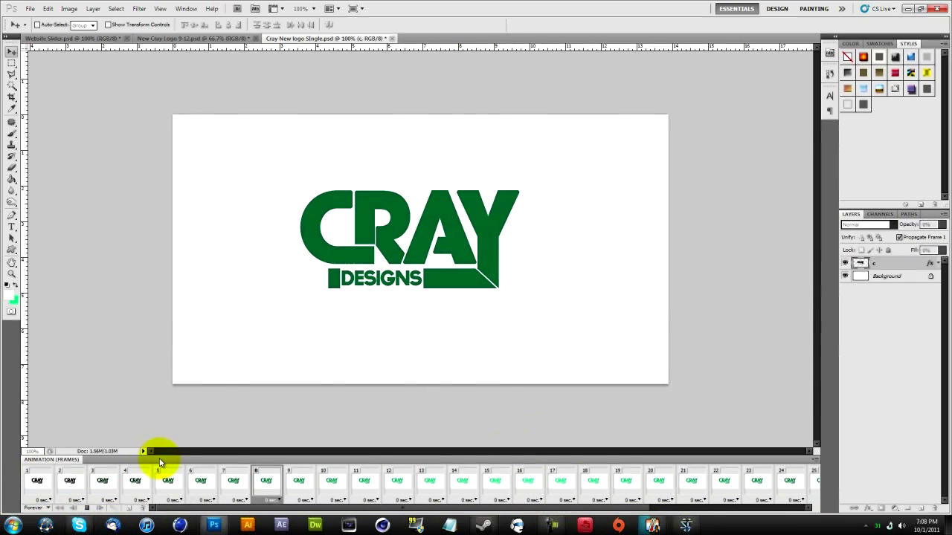
{"action": "left_click", "coordinate": [86, 511]}
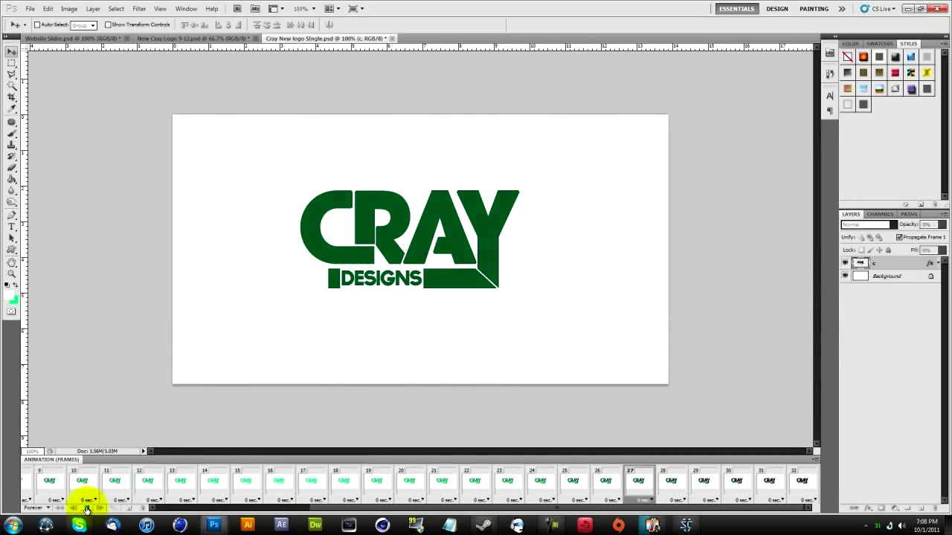
{"action": "left_click", "coordinate": [391, 510]}
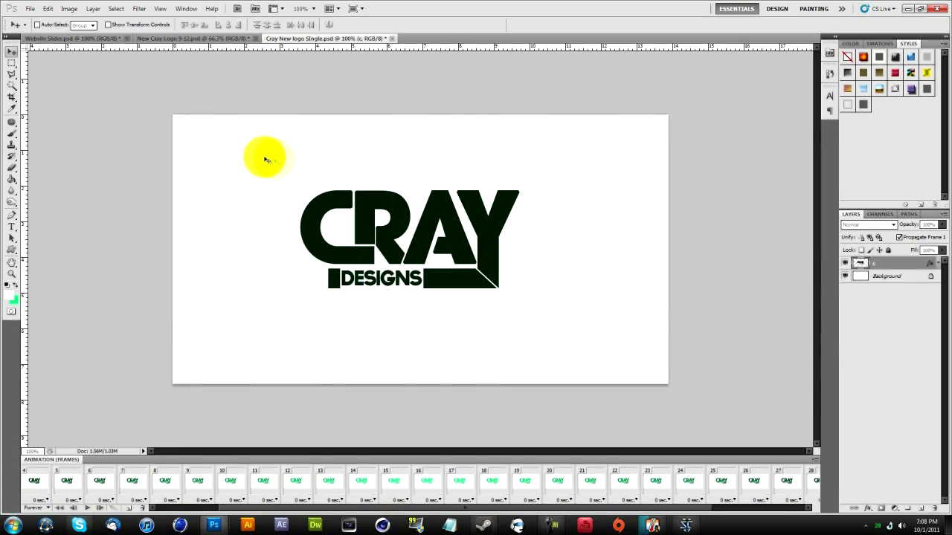
Step: Drag the black CRAY logo around the canvas, settling it slightly higher and further right
{"action": "left_click_drag", "start_coordinate": [267, 157], "coordinate": [330, 173]}
{"action": "mouse_move", "coordinate": [445, 7]}
{"action": "left_mouse_down"}
{"action": "mouse_move", "coordinate": [260, 39]}
{"action": "mouse_move", "coordinate": [414, 4]}
{"action": "left_mouse_up"}
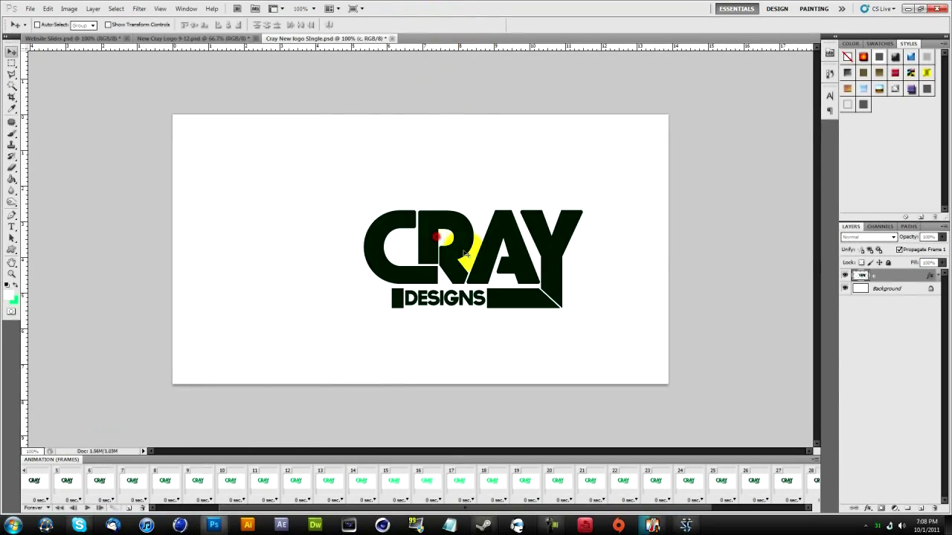
{"action": "left_click_drag", "start_coordinate": [465, 254], "coordinate": [383, 224]}
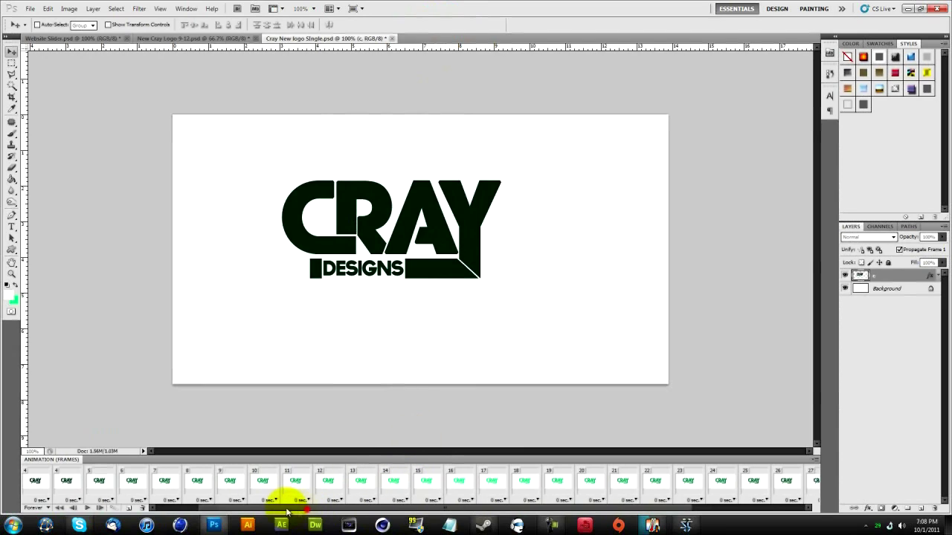
{"action": "scroll", "coordinate": [293, 497], "scroll_direction": "up", "scroll_amount": 1}
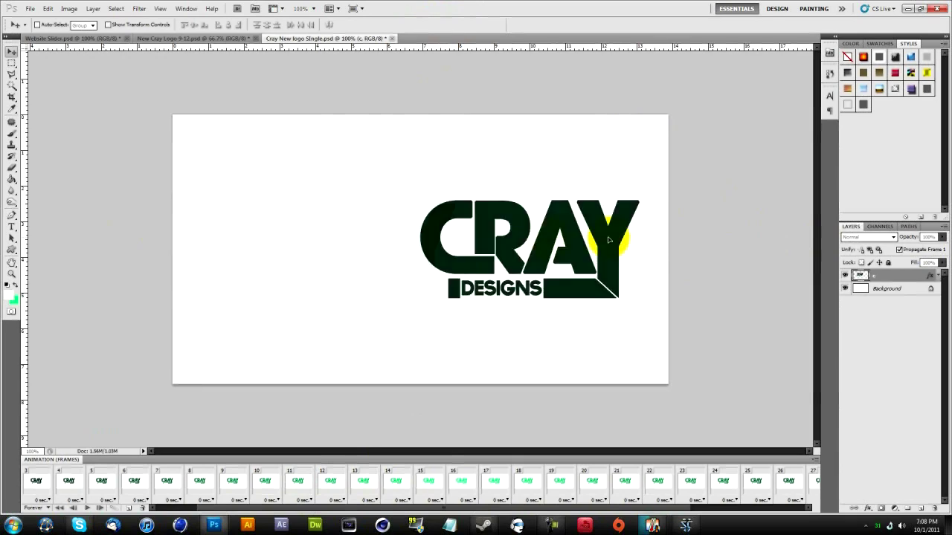
{"action": "left_click", "coordinate": [682, 233]}
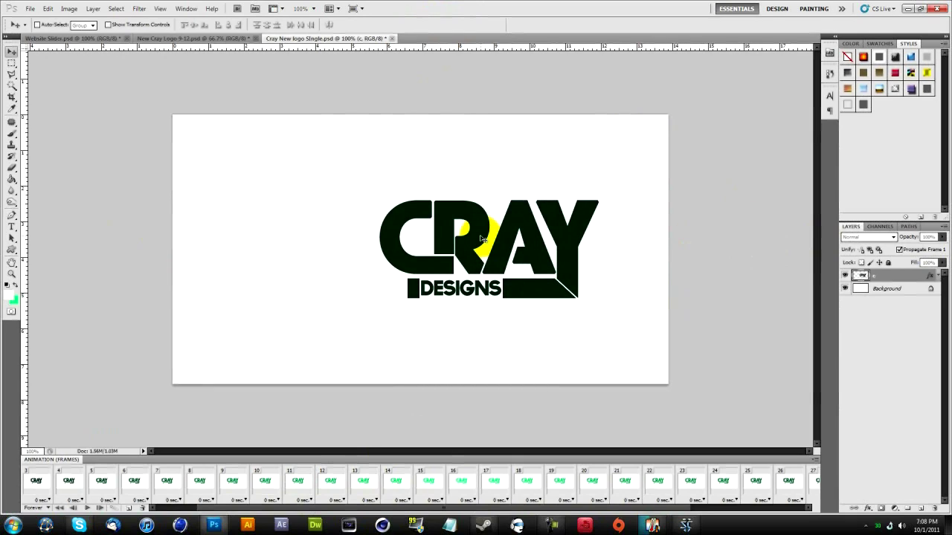
{"action": "mouse_move", "coordinate": [484, 237]}
{"action": "left_mouse_down"}
{"action": "mouse_move", "coordinate": [418, 236]}
{"action": "mouse_move", "coordinate": [409, 224]}
{"action": "left_mouse_up"}
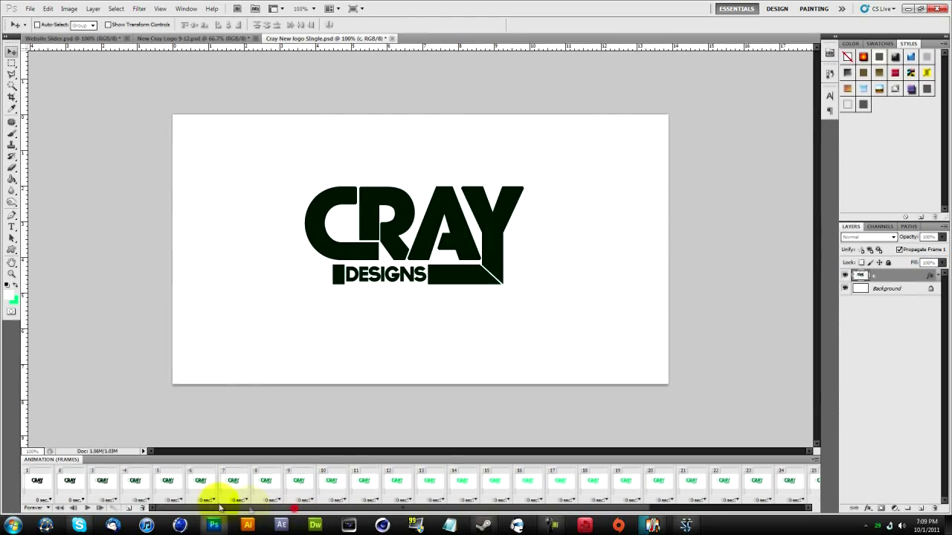
Step: Step through frames 2 and 17 to check the fade to bright green
{"action": "left_click", "coordinate": [34, 480]}
{"action": "left_click", "coordinate": [70, 480]}
{"action": "left_click", "coordinate": [119, 485]}
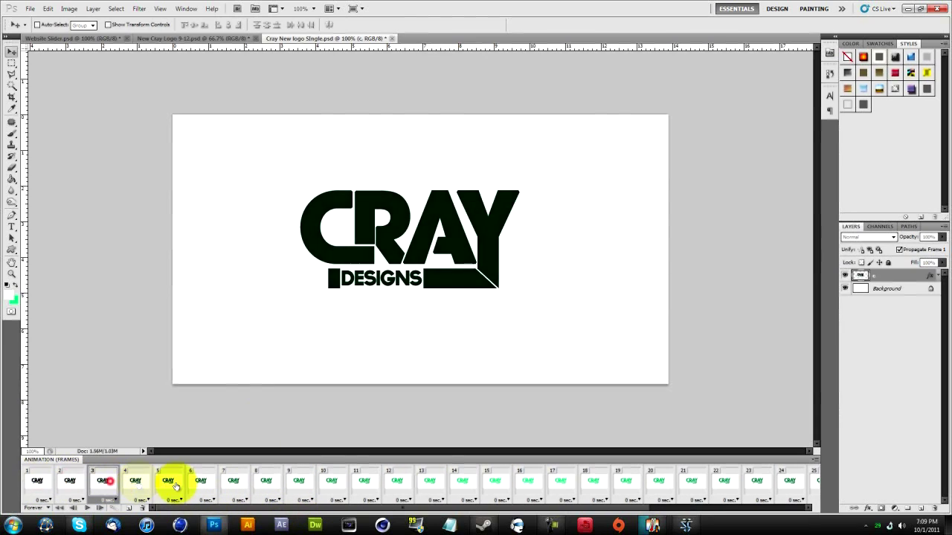
{"action": "left_click", "coordinate": [304, 485]}
{"action": "left_click", "coordinate": [561, 484]}
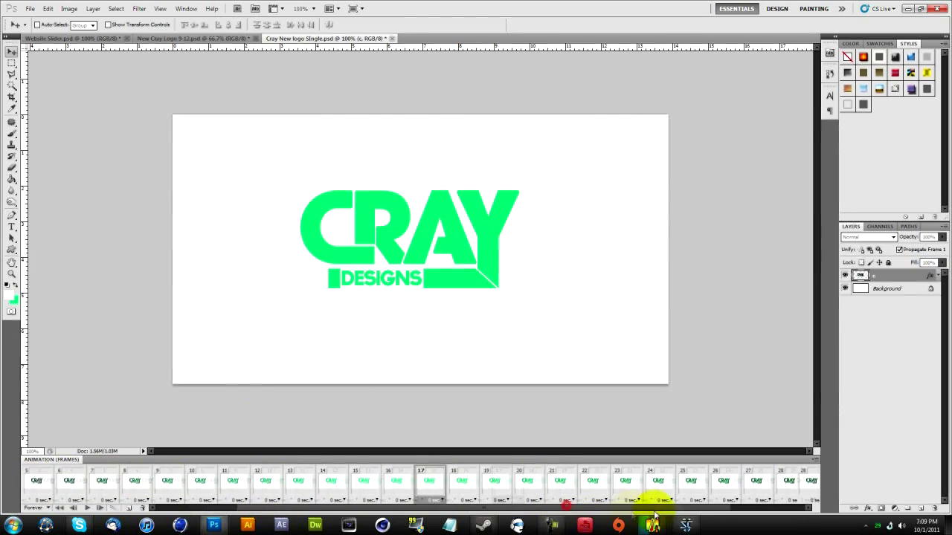
Step: Check frames 30 and 32 near the end, nudging the logo slightly right and down
{"action": "scroll", "coordinate": [652, 504], "scroll_direction": "down", "scroll_amount": 2}
{"action": "left_click", "coordinate": [761, 480]}
{"action": "left_click", "coordinate": [797, 479]}
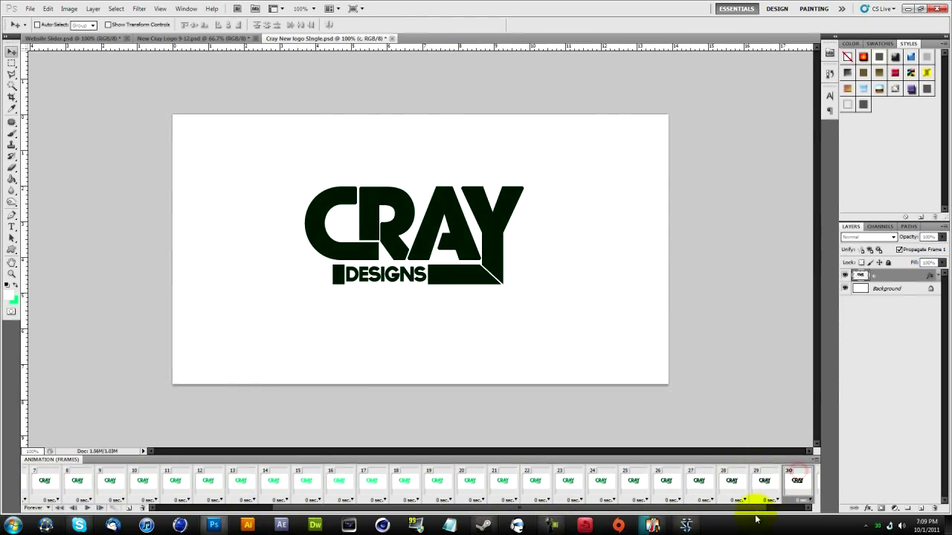
{"action": "scroll", "coordinate": [786, 493], "scroll_direction": "down", "scroll_amount": 1}
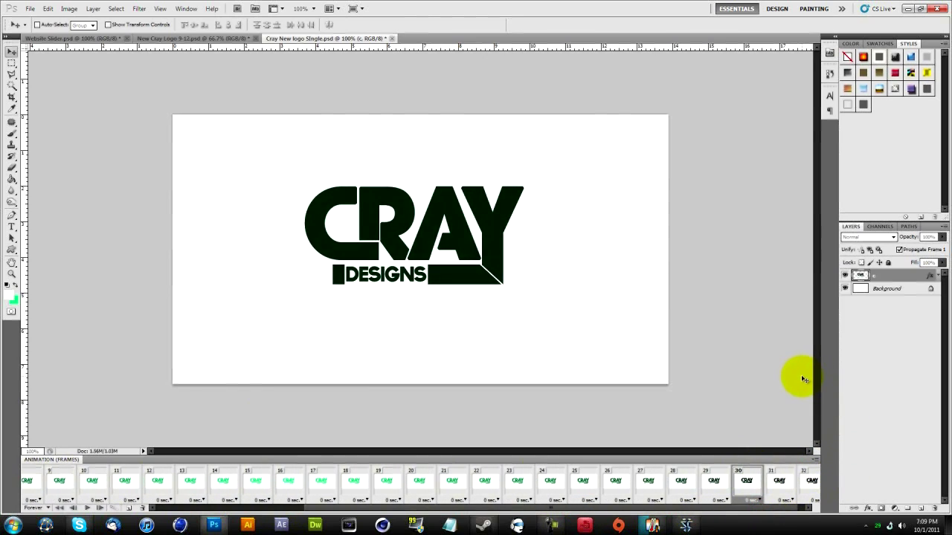
{"action": "left_click", "coordinate": [811, 485]}
{"action": "scroll", "coordinate": [785, 500], "scroll_direction": "down", "scroll_amount": 1}
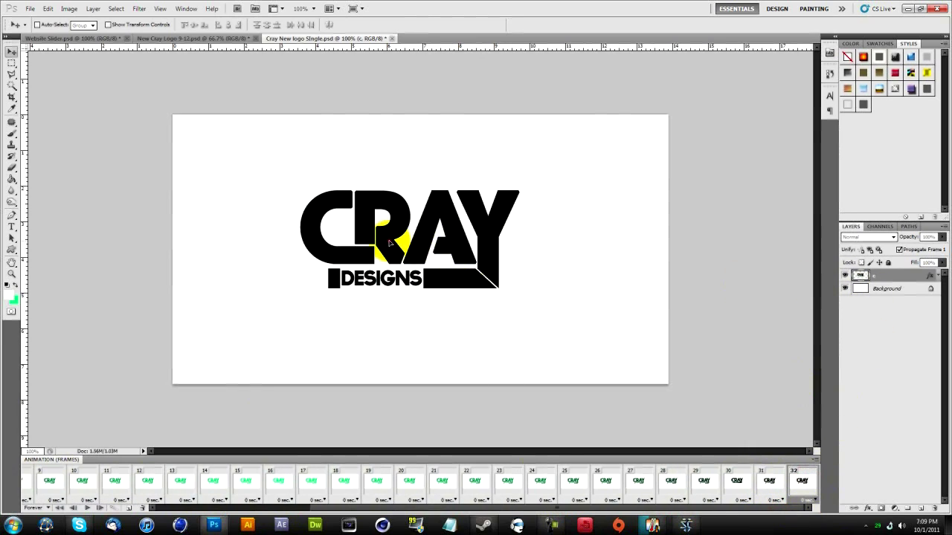
{"action": "left_click_drag", "start_coordinate": [388, 243], "coordinate": [422, 250]}
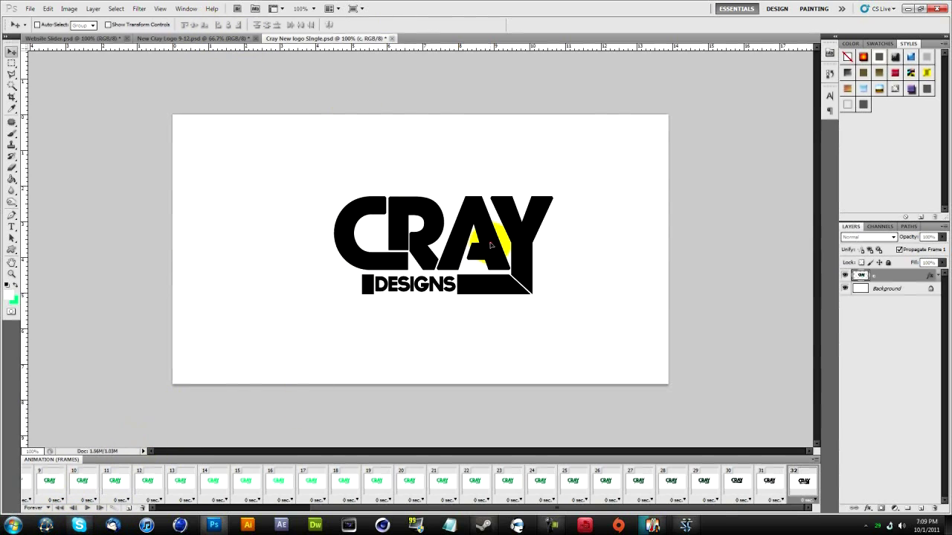
Step: Drag the black CRAY logo up and left of centre in the final frame, then return the frame strip to frame 1
{"action": "left_click_drag", "start_coordinate": [490, 242], "coordinate": [438, 235]}
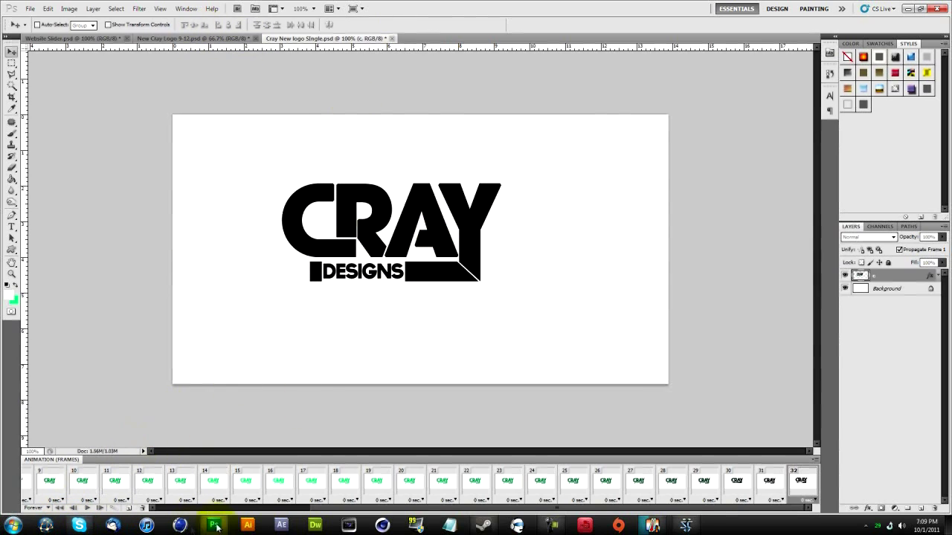
{"action": "left_click_drag", "start_coordinate": [401, 508], "coordinate": [191, 507]}
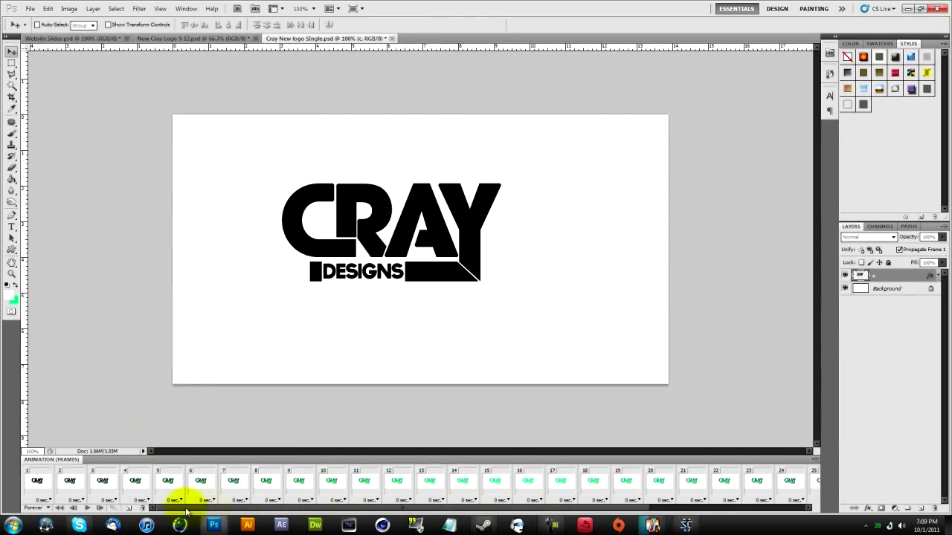